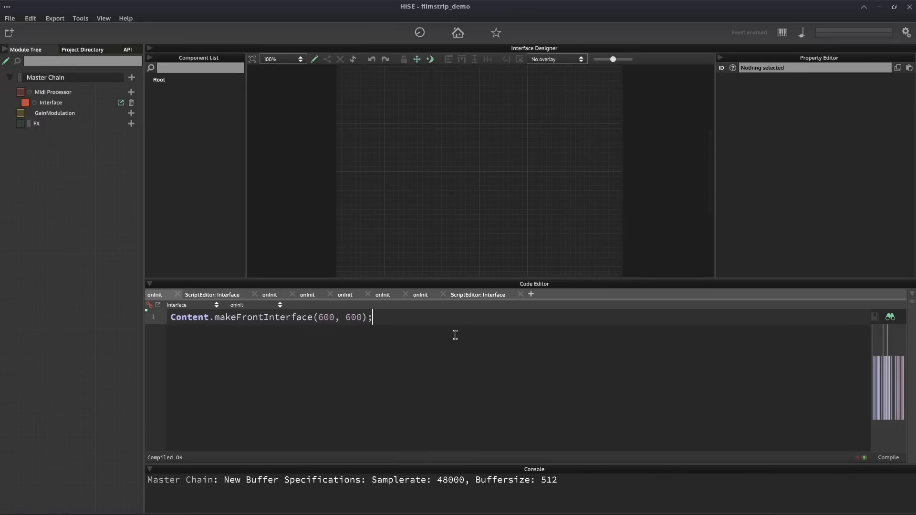
Step: Switch to the Thunar file manager and select hise_Knob_medium.png in the project's Images folder
{"action": "key", "text": "alt+Tab"}
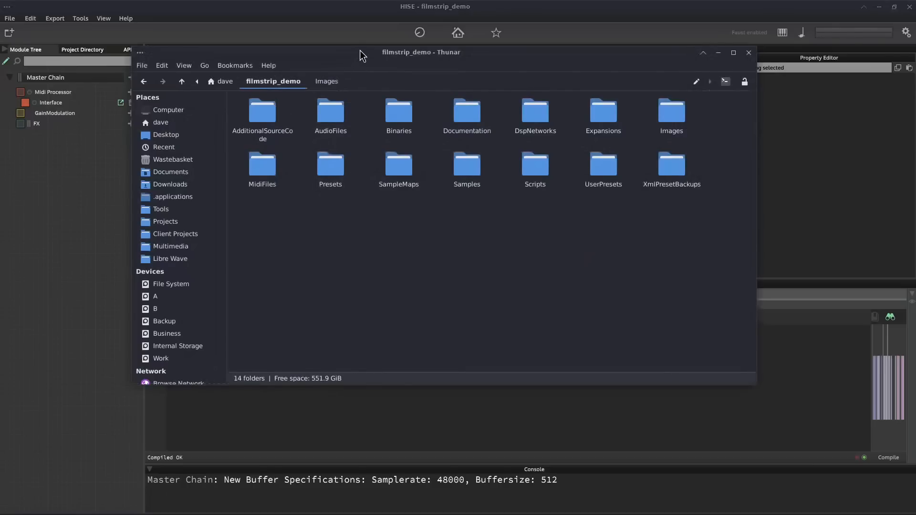
{"action": "left_click_drag", "start_coordinate": [362, 55], "coordinate": [372, 76]}
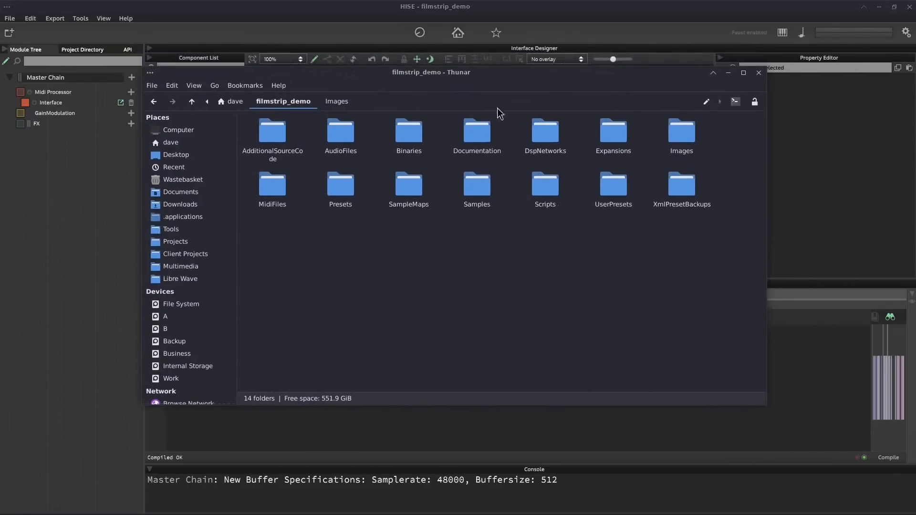
{"action": "left_click", "coordinate": [689, 139]}
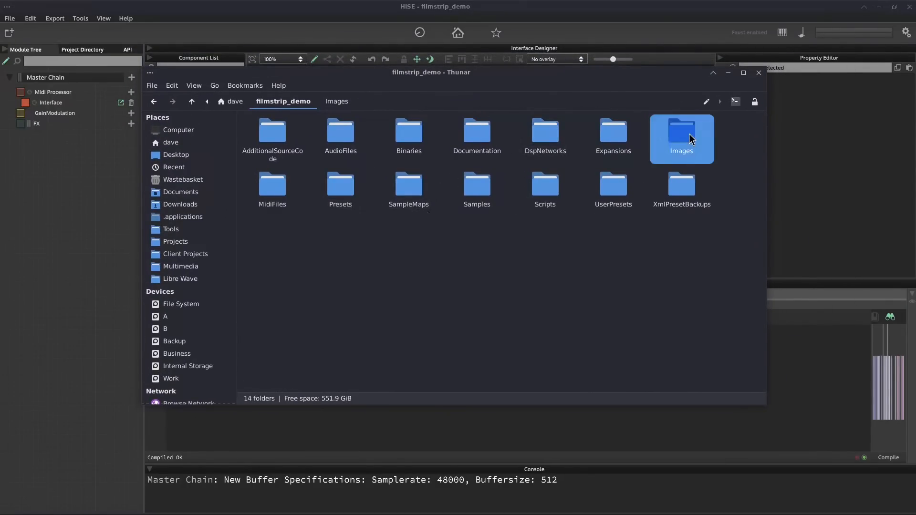
{"action": "double_click", "coordinate": [689, 139]}
{"action": "left_click", "coordinate": [261, 148]}
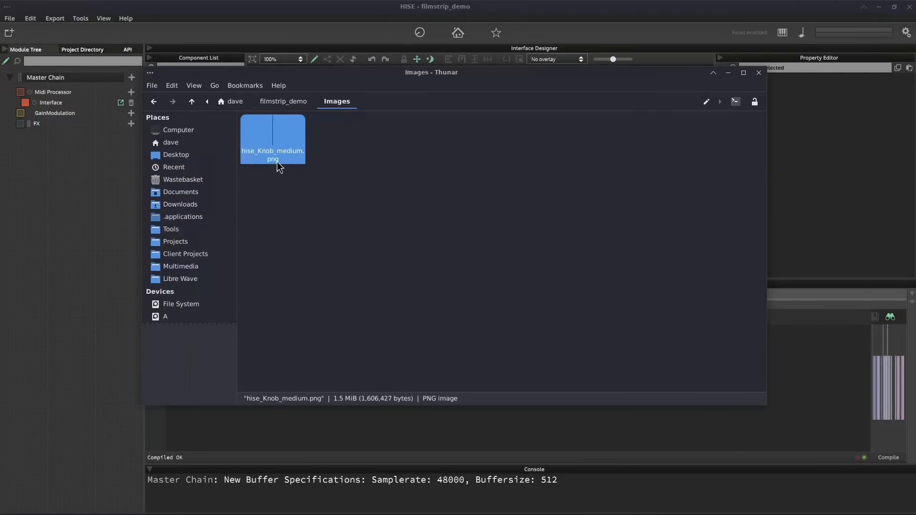
Step: Check the pixel dimensions of hise_Knob_medium.png in its file properties
{"action": "right_click", "coordinate": [282, 142]}
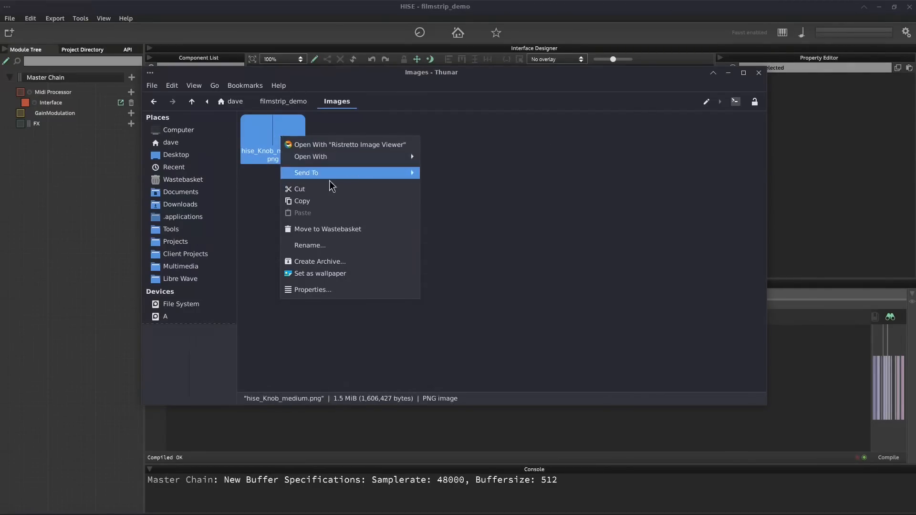
{"action": "left_click", "coordinate": [341, 290]}
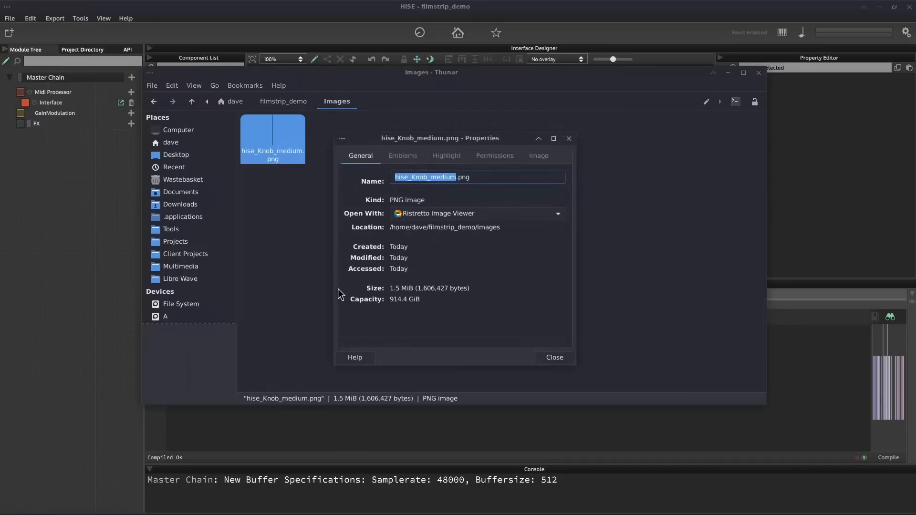
{"action": "left_click", "coordinate": [538, 156]}
{"action": "left_click_drag", "start_coordinate": [484, 137], "coordinate": [512, 122]}
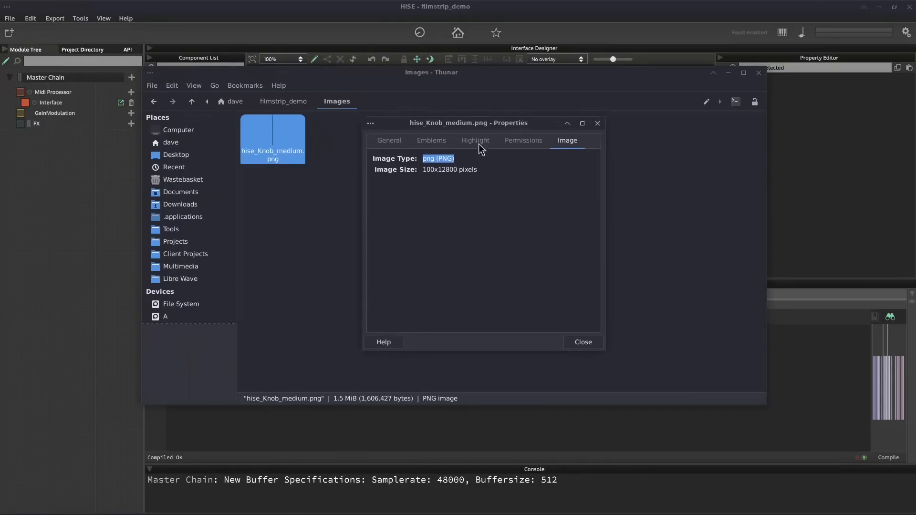
{"action": "left_click_drag", "start_coordinate": [424, 169], "coordinate": [452, 169]}
{"action": "left_click", "coordinate": [473, 170]}
Step: Calculate 12800/100 in Qalculate! to work out the filmstrip's frame count, and close the image properties
{"action": "key", "text": "ctrl+alt+c"}
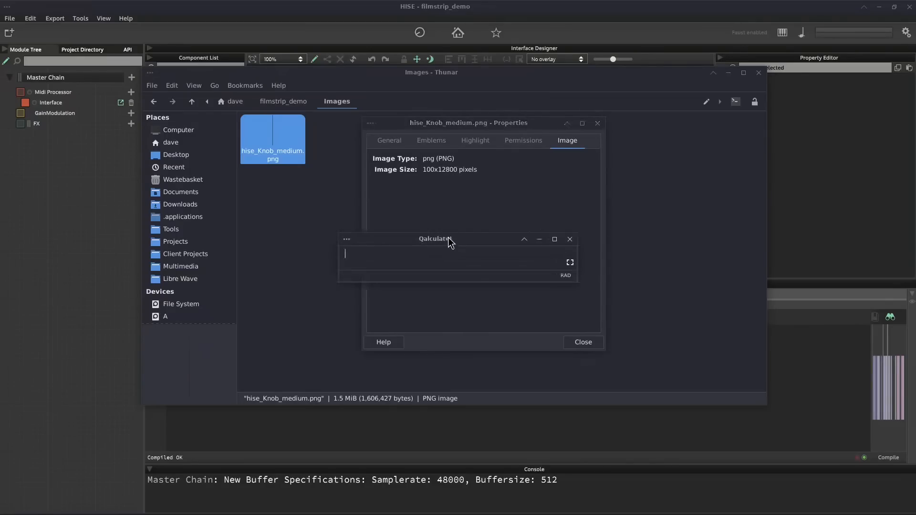
{"action": "left_click_drag", "start_coordinate": [450, 242], "coordinate": [560, 192]}
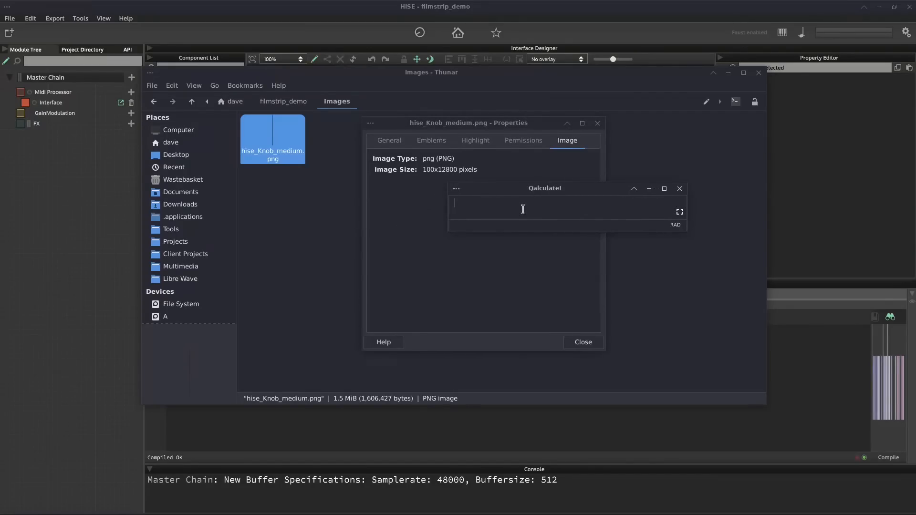
{"action": "type", "text": "12800/"}
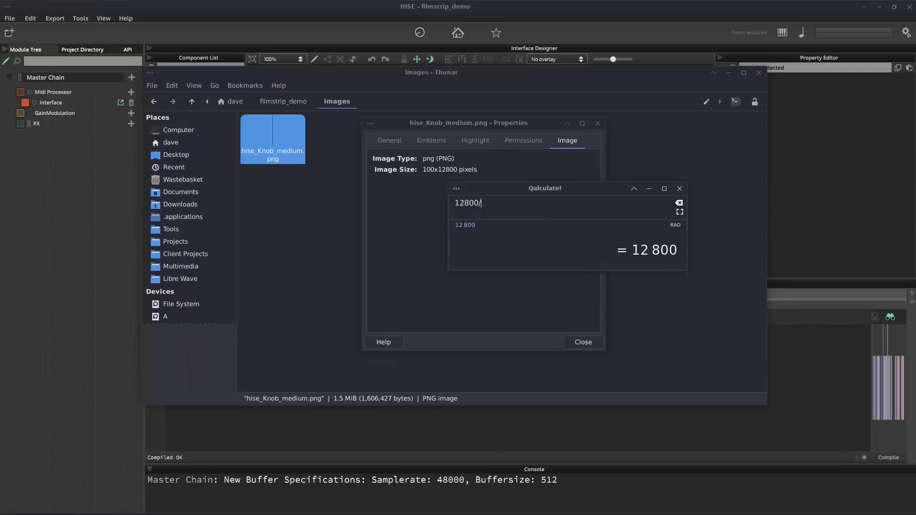
{"action": "type", "text": "100"}
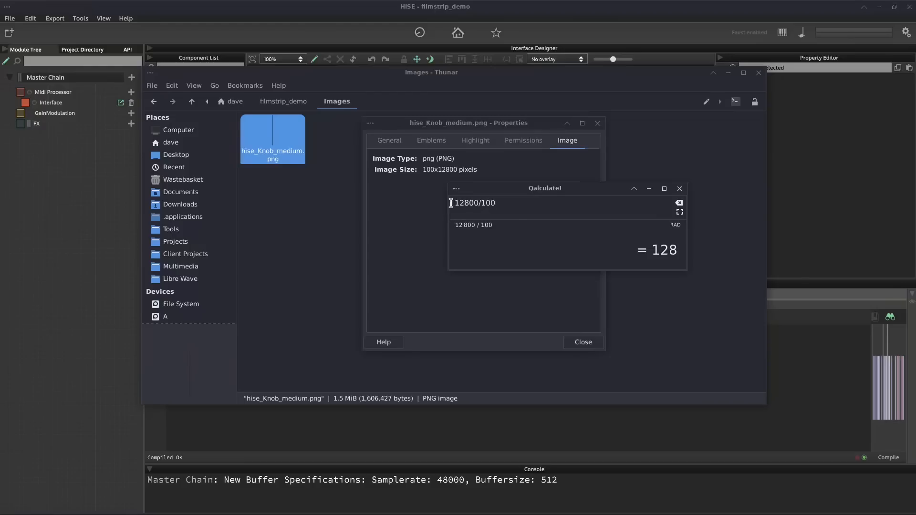
{"action": "left_click", "coordinate": [439, 168]}
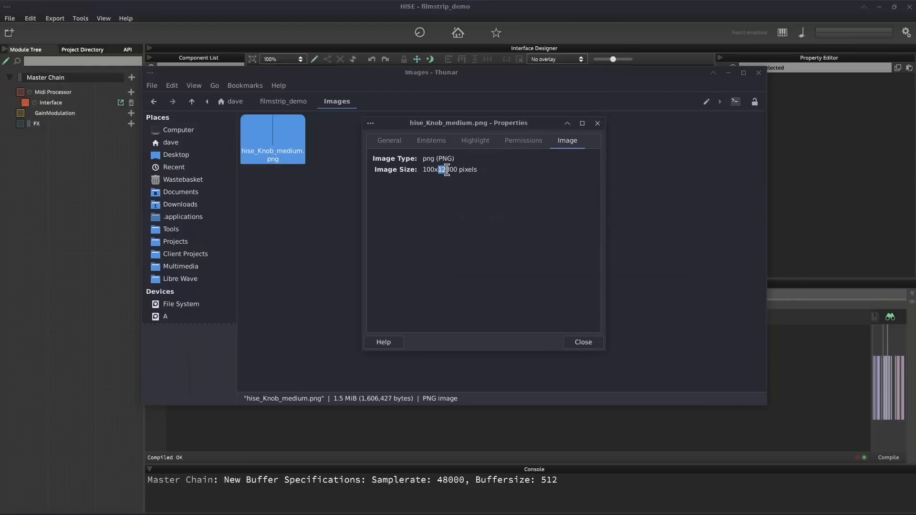
{"action": "left_click", "coordinate": [597, 124]}
{"action": "left_click", "coordinate": [371, 208]}
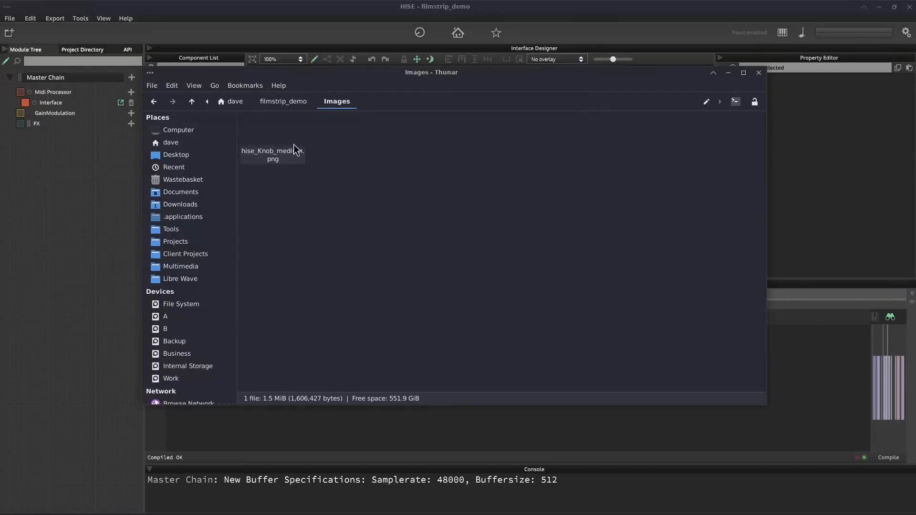
Step: Open hise_Knob_medium.png in the image viewer, examine its individual knob frames up close, and close the viewer
{"action": "double_click", "coordinate": [278, 143]}
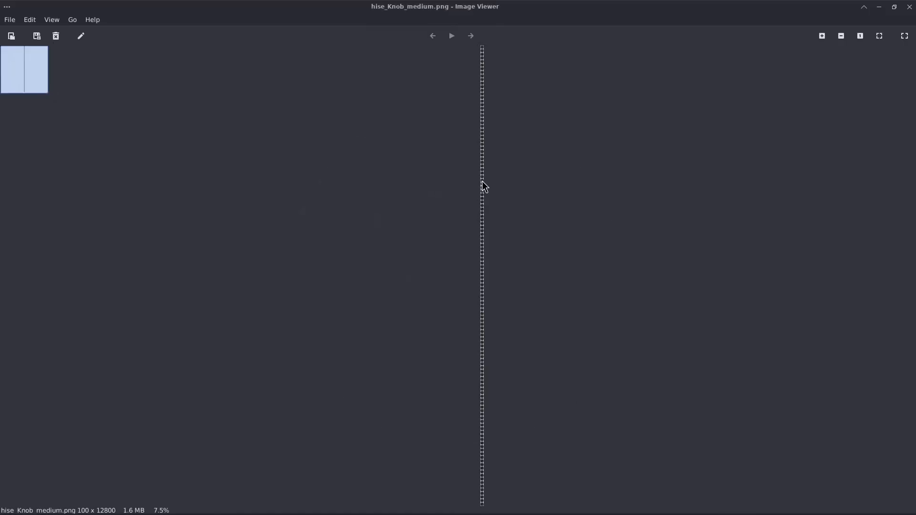
{"action": "scroll", "coordinate": [484, 186], "scroll_direction": "up", "scroll_amount": 10, "text": "ctrl"}
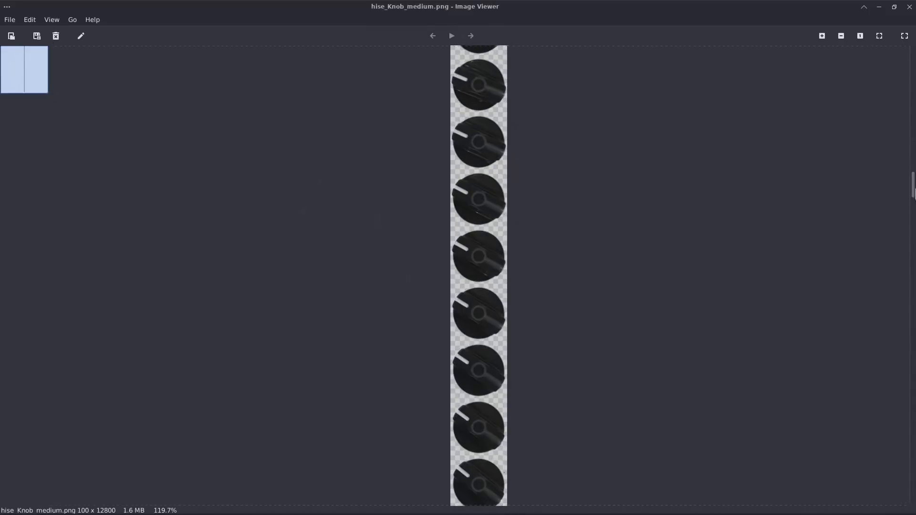
{"action": "left_click_drag", "start_coordinate": [913, 190], "coordinate": [891, 45]}
{"action": "left_click", "coordinate": [909, 7]}
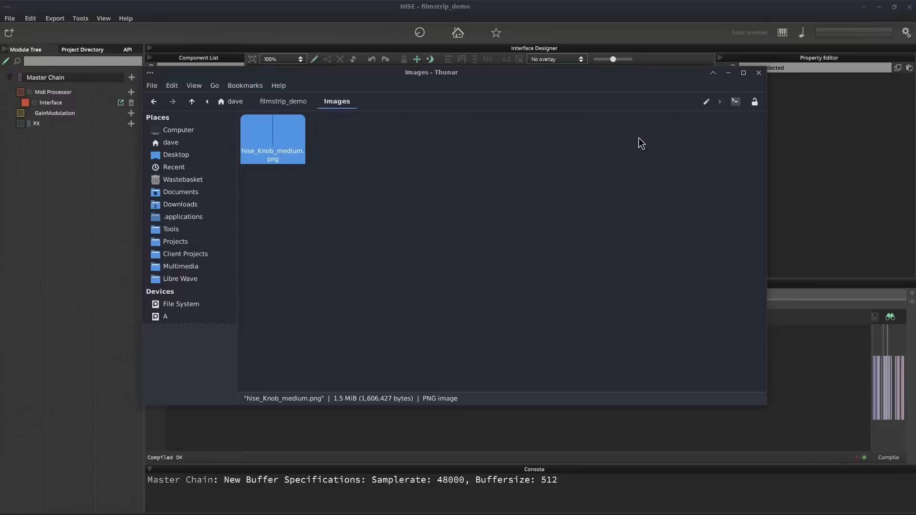
Step: Review where hise_Knob_medium.png is stored, going between the filmstrip_demo project folder and its Images subfolder
{"action": "left_click", "coordinate": [583, 160]}
{"action": "key", "text": "BackSpace"}
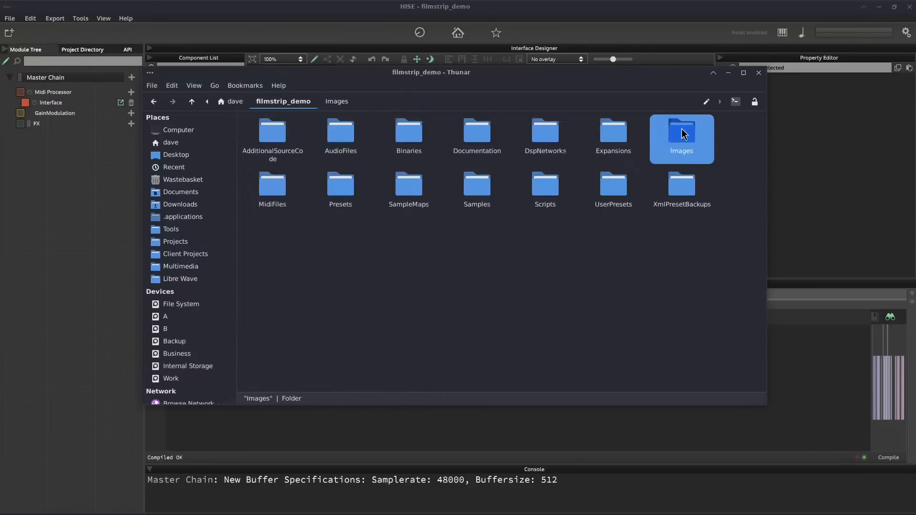
{"action": "double_click", "coordinate": [691, 135]}
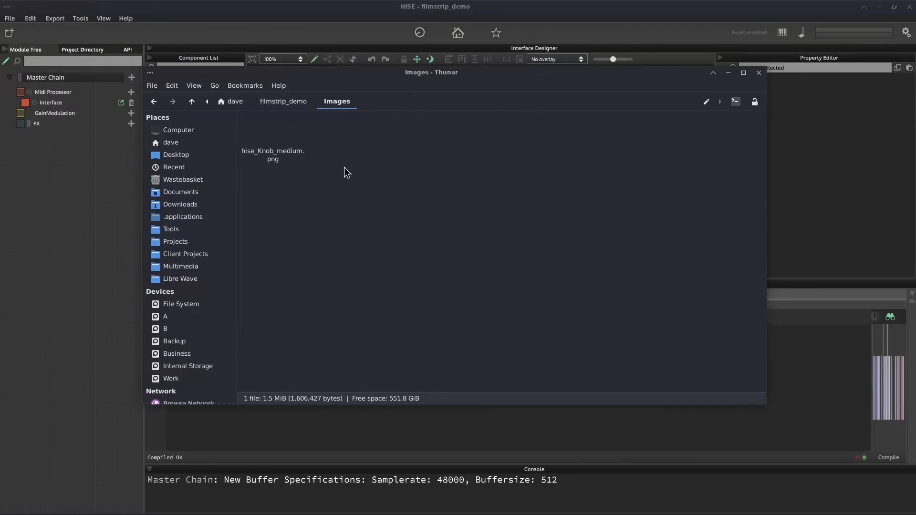
{"action": "left_click", "coordinate": [275, 155]}
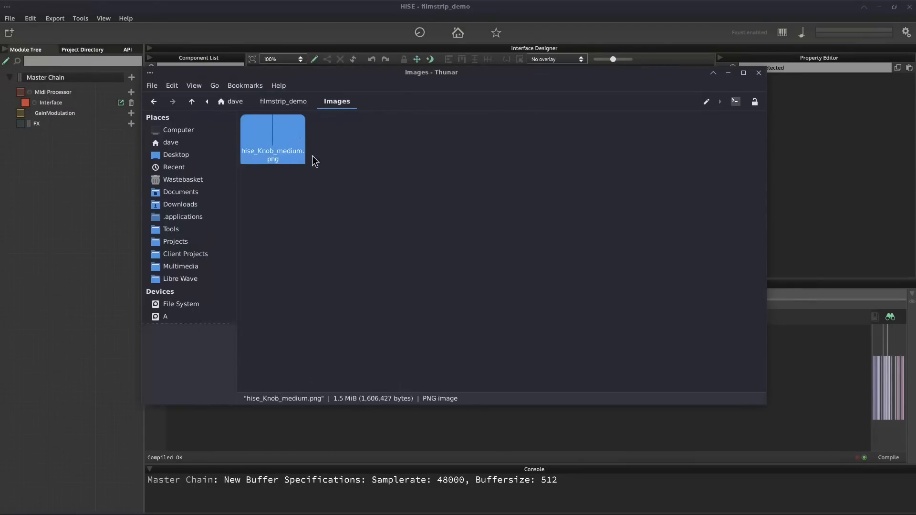
{"action": "left_click", "coordinate": [324, 130]}
{"action": "left_click", "coordinate": [291, 107]}
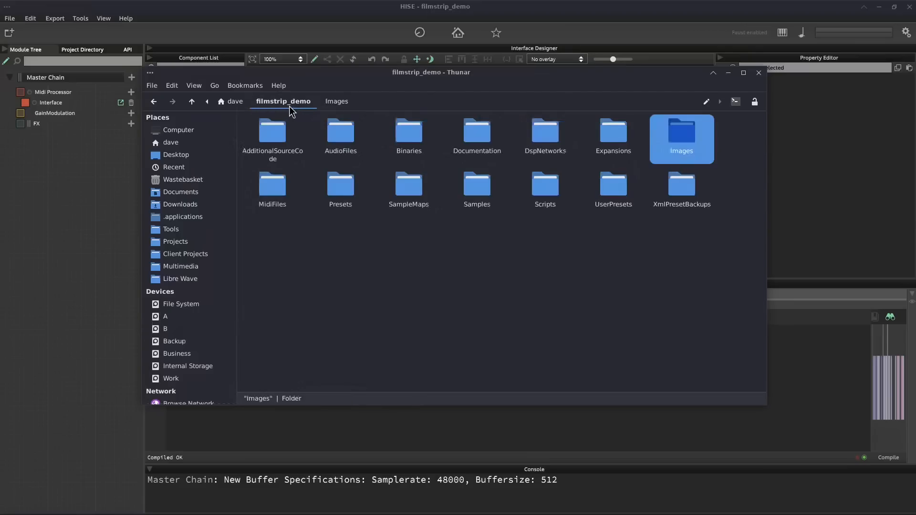
{"action": "double_click", "coordinate": [678, 134]}
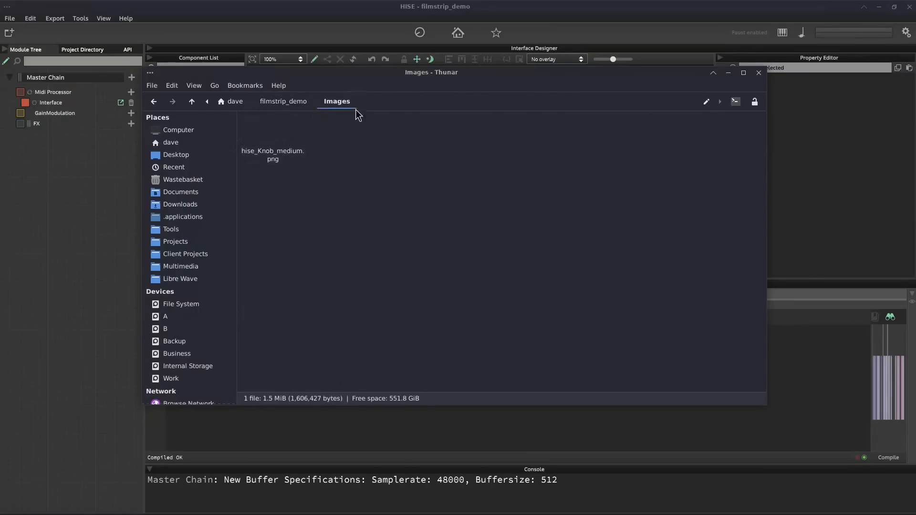
{"action": "left_click", "coordinate": [294, 103]}
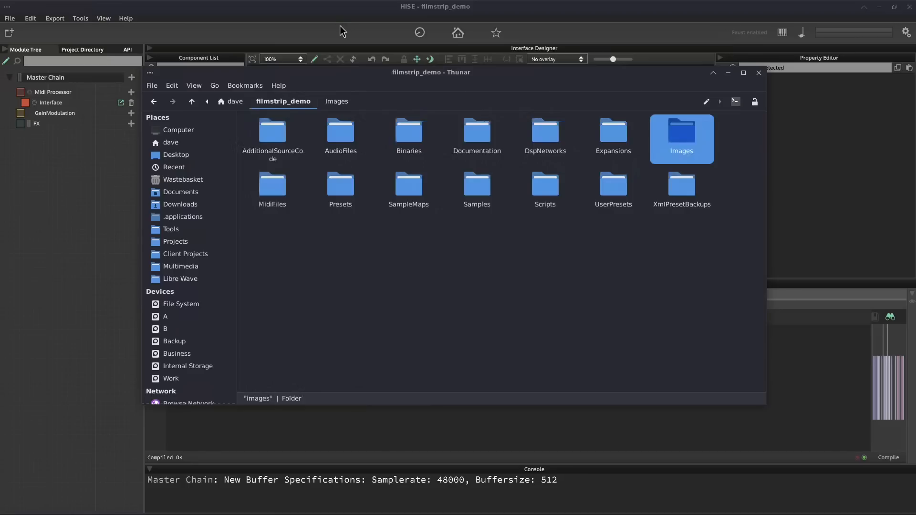
Step: Switch back to HISE and add a new slider component to the interface canvas
{"action": "left_click", "coordinate": [338, 27]}
{"action": "right_click", "coordinate": [444, 112]}
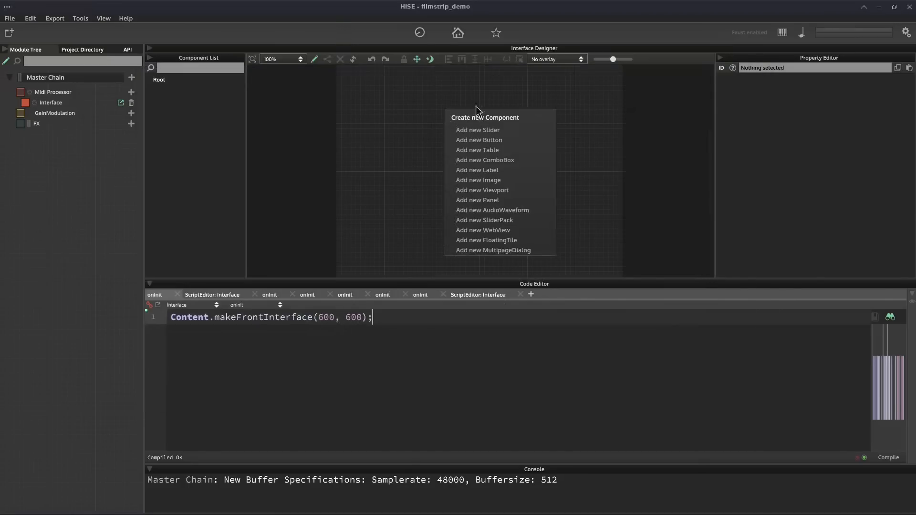
{"action": "left_click", "coordinate": [496, 127]}
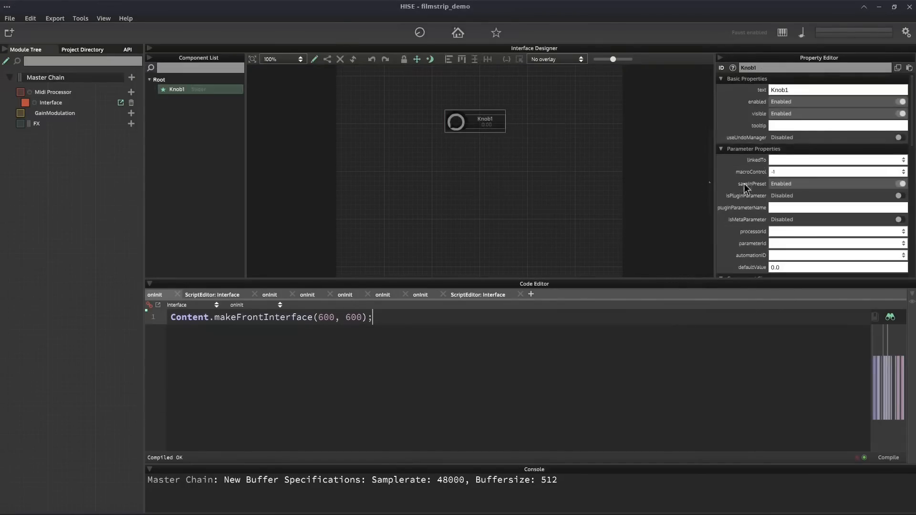
Step: Set the new knob's width and height to 100 each
{"action": "scroll", "coordinate": [737, 228], "scroll_direction": "down", "scroll_amount": 3}
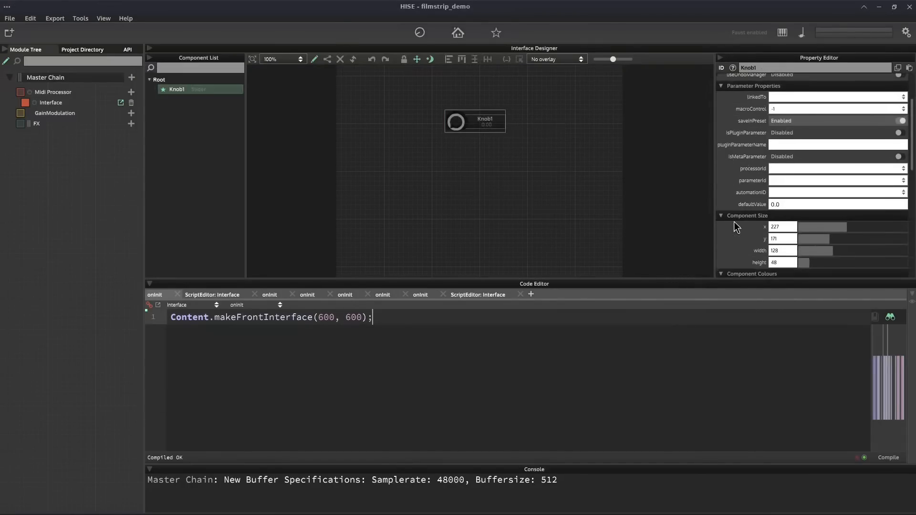
{"action": "left_click", "coordinate": [783, 250]}
{"action": "type", "text": "100"}
{"action": "left_click", "coordinate": [788, 261]}
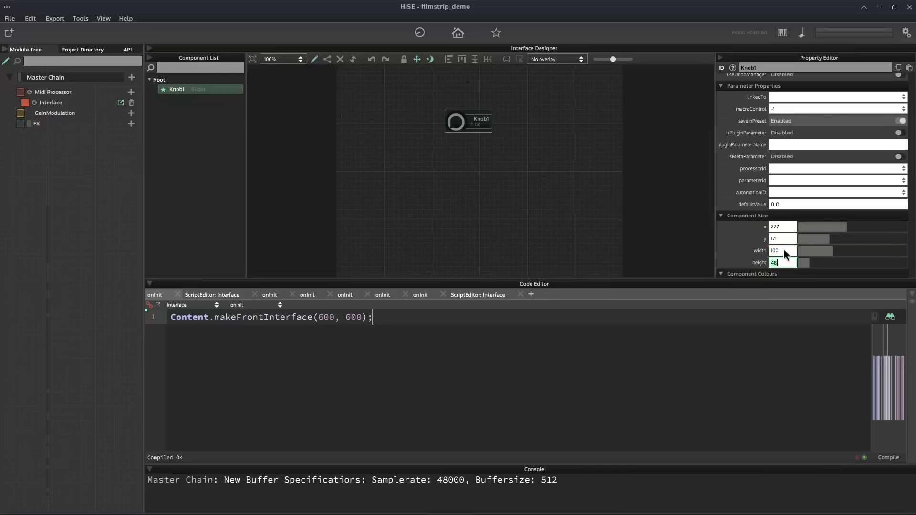
{"action": "type", "text": "100"}
{"action": "key", "text": "Return"}
Step: Collapse the code editor to enlarge the canvas and move the knob to x 250, y 250
{"action": "left_click_drag", "start_coordinate": [470, 139], "coordinate": [475, 161]}
{"action": "left_click", "coordinate": [527, 169]}
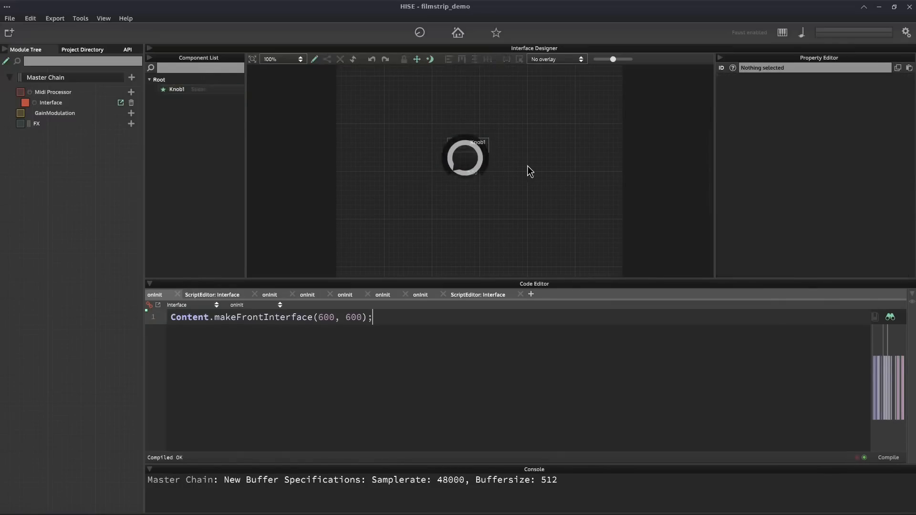
{"action": "left_click", "coordinate": [149, 284]}
{"action": "left_click_drag", "start_coordinate": [471, 270], "coordinate": [484, 285]}
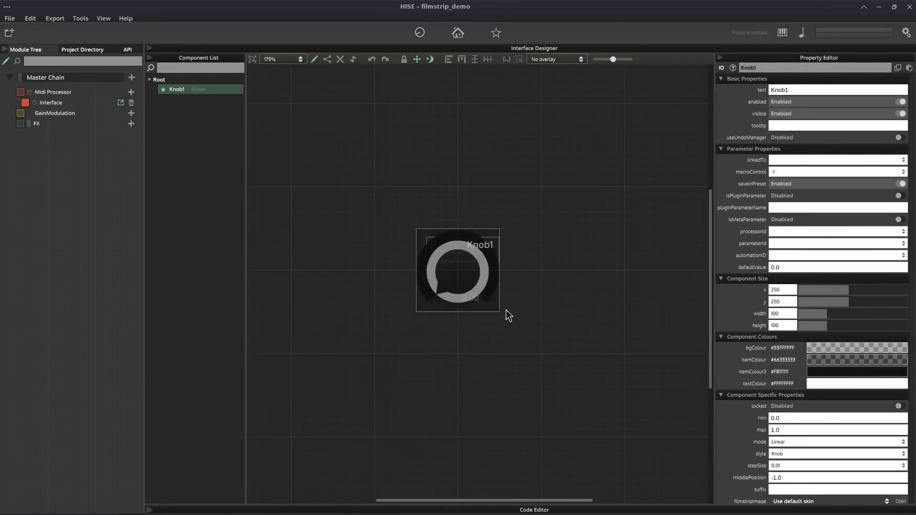
{"action": "scroll", "coordinate": [380, 380], "scroll_direction": "up", "scroll_amount": 5}
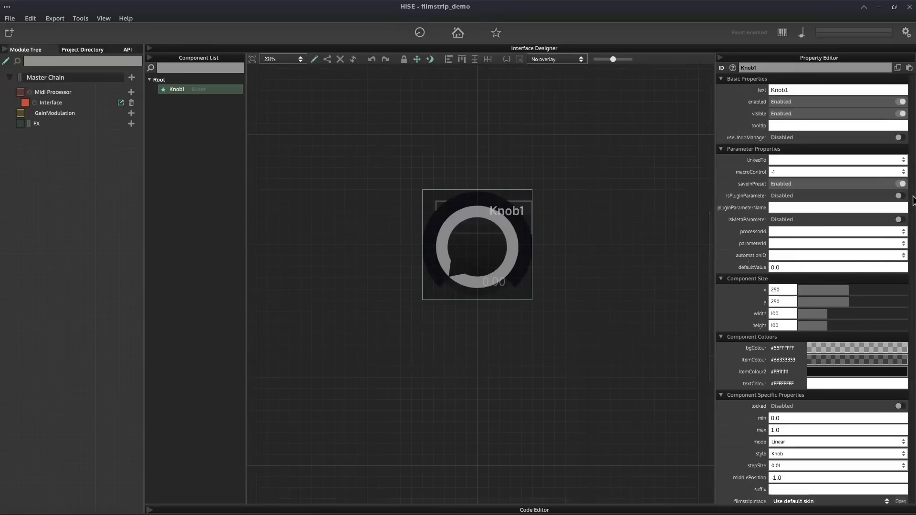
Step: Load hise_Knob_medium.png from the project's Images folder as the knob's filmstrip image
{"action": "scroll", "coordinate": [913, 200], "scroll_direction": "down", "scroll_amount": 5}
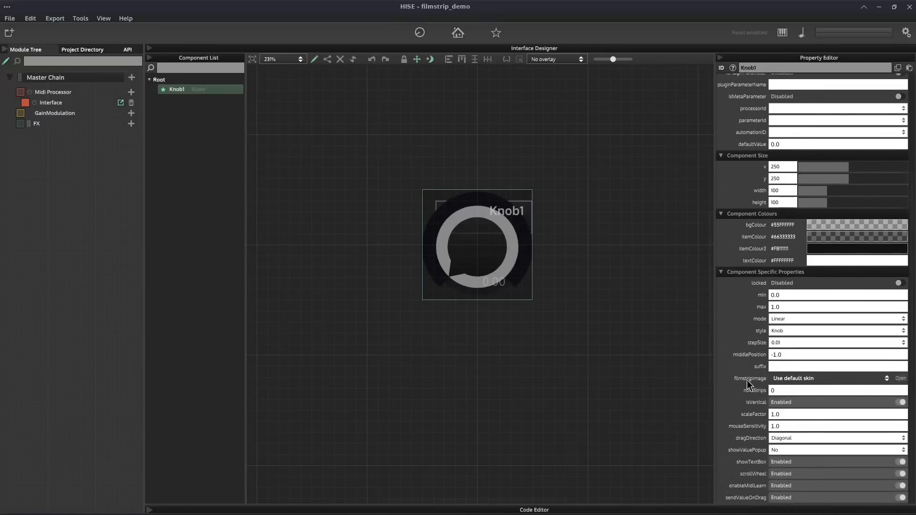
{"action": "left_click", "coordinate": [894, 378]}
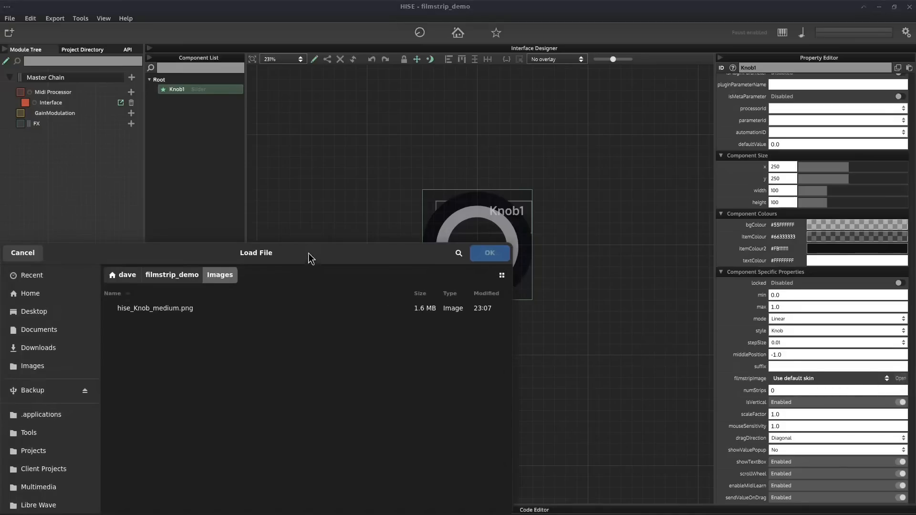
{"action": "left_click_drag", "start_coordinate": [309, 255], "coordinate": [494, 93]}
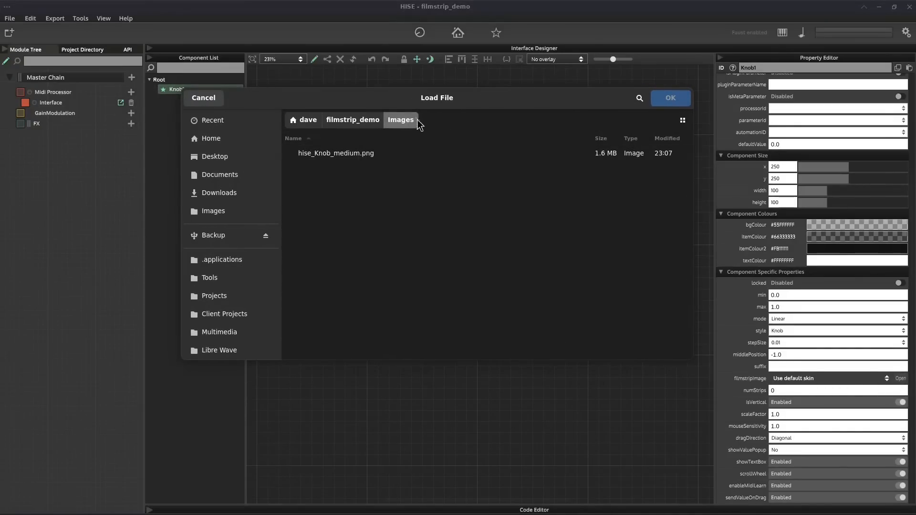
{"action": "left_click", "coordinate": [342, 154]}
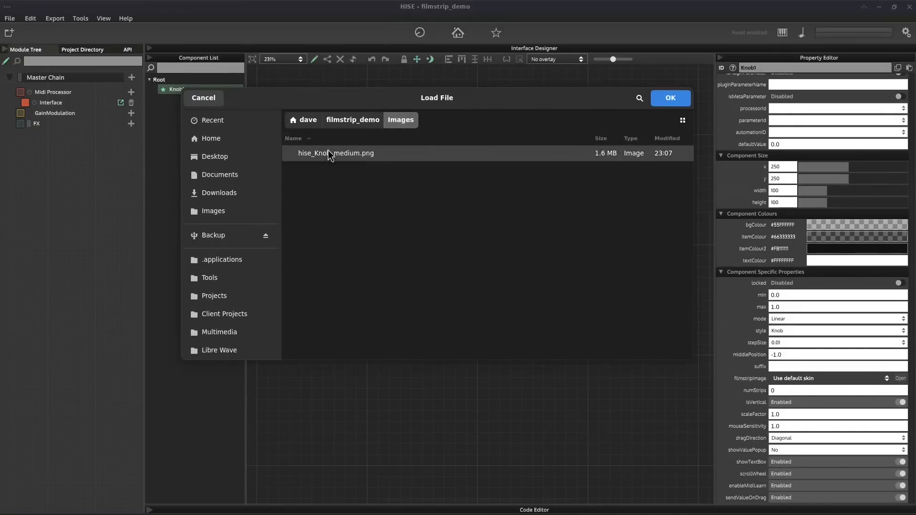
{"action": "left_click", "coordinate": [669, 98]}
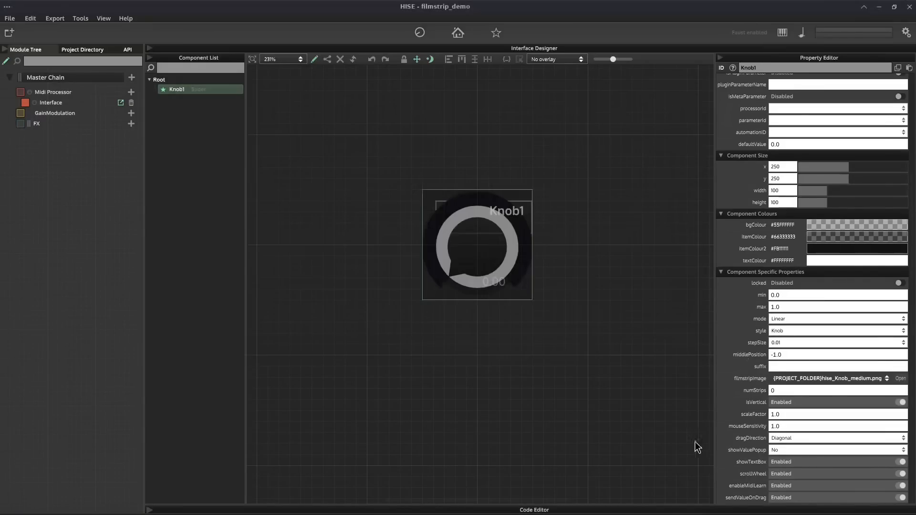
Step: Set the knob's numStrips property to 128 to match its filmstrip image
{"action": "left_click", "coordinate": [778, 391]}
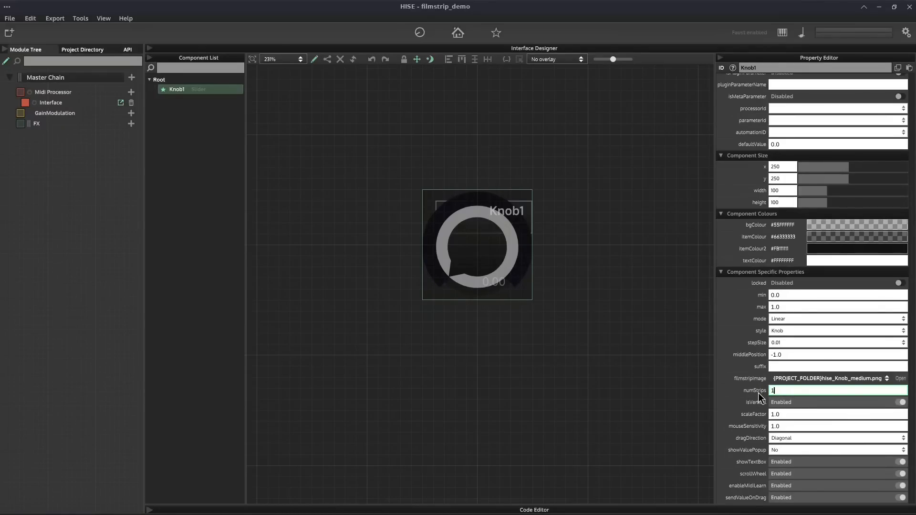
{"action": "type", "text": "128"}
{"action": "key", "text": "Return"}
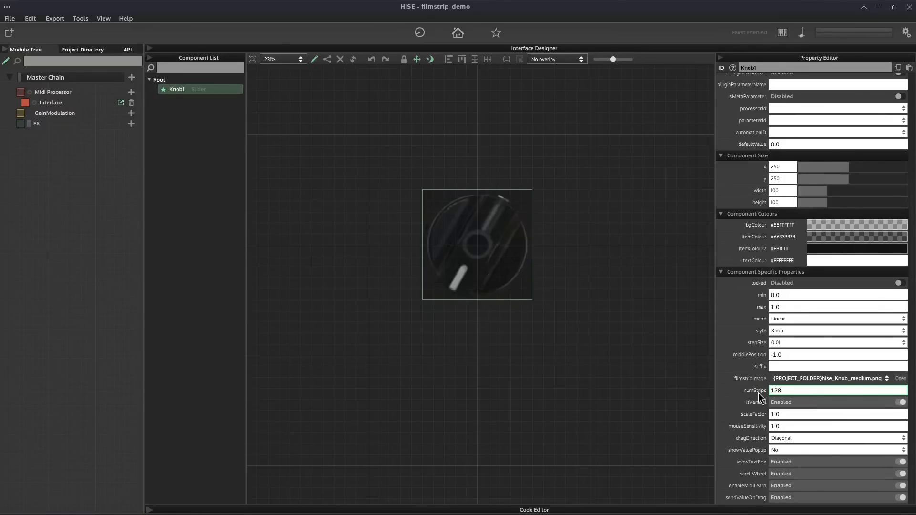
Step: Leave edit mode and test turning the filmstrip knob on the canvas and in the interface preview
{"action": "left_click", "coordinate": [315, 60]}
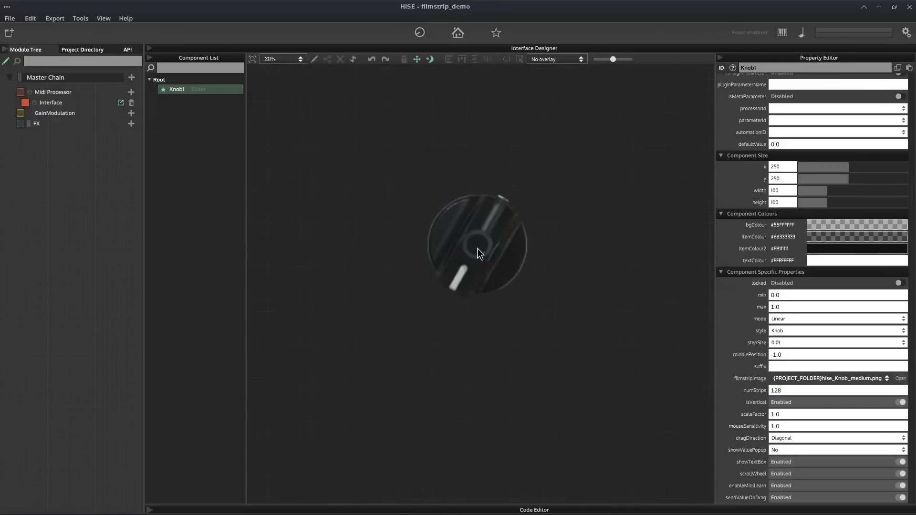
{"action": "left_click_drag", "start_coordinate": [476, 250], "coordinate": [487, 96]}
{"action": "left_click", "coordinate": [458, 32]}
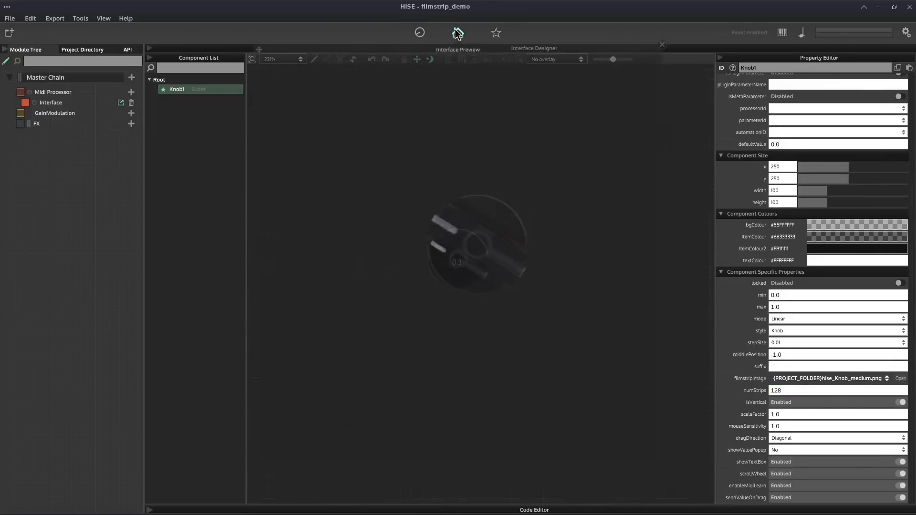
{"action": "left_click_drag", "start_coordinate": [457, 243], "coordinate": [664, 64]}
{"action": "left_click", "coordinate": [661, 44]}
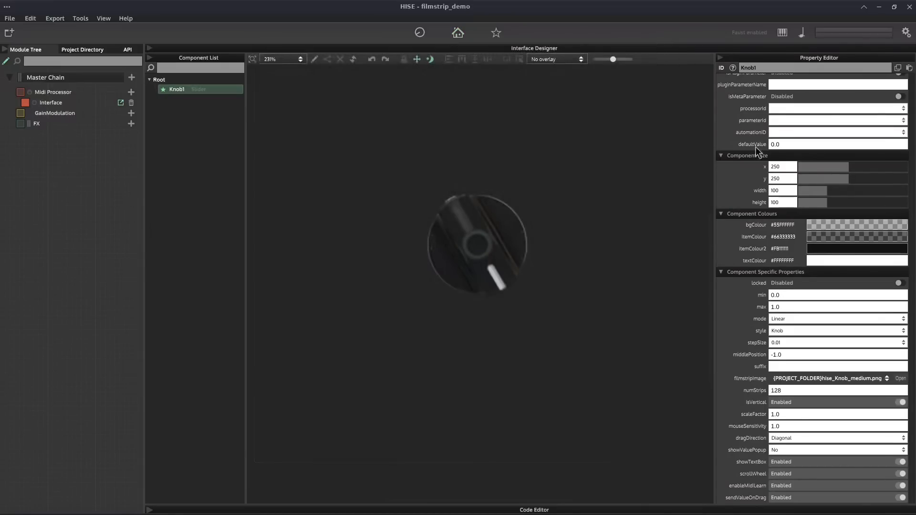
Step: Set the knob's width and height to 50 each
{"action": "left_click", "coordinate": [782, 190]}
{"action": "type", "text": "50"}
{"action": "key", "text": "Tab"}
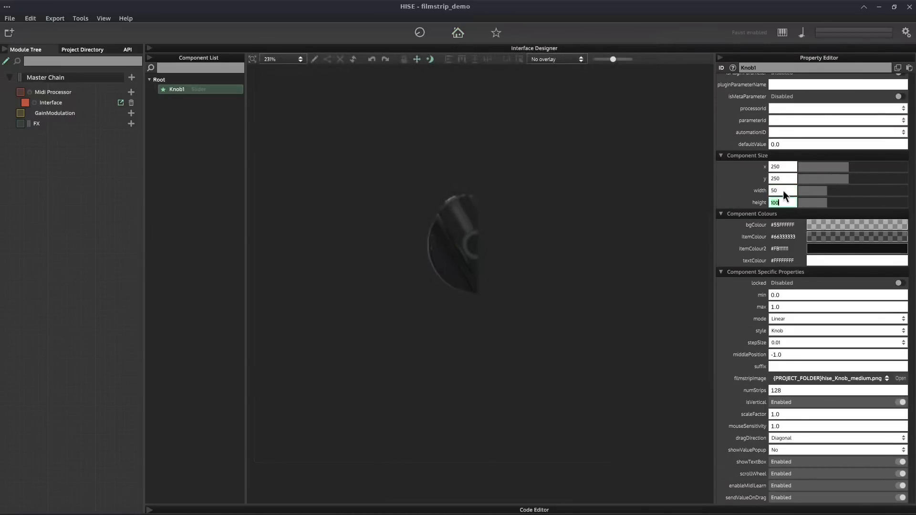
{"action": "type", "text": "50"}
{"action": "key", "text": "Return"}
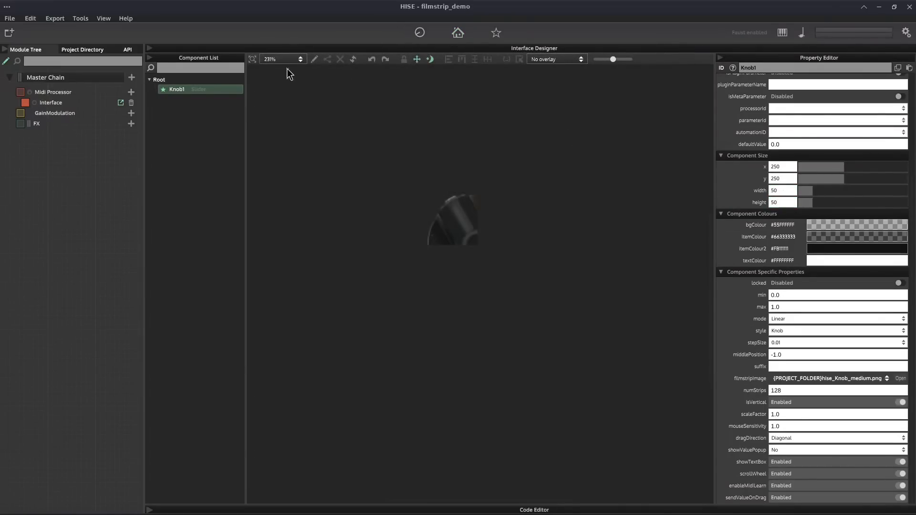
Step: Return to editing the knob and set its scaleFactor to 0.5
{"action": "left_click", "coordinate": [353, 59]}
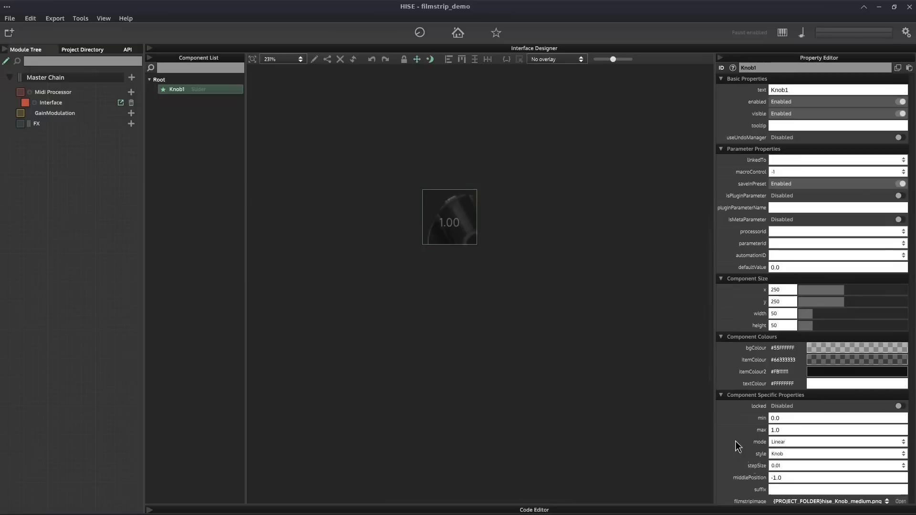
{"action": "scroll", "coordinate": [739, 434], "scroll_direction": "down", "scroll_amount": 5}
{"action": "left_click", "coordinate": [772, 414]}
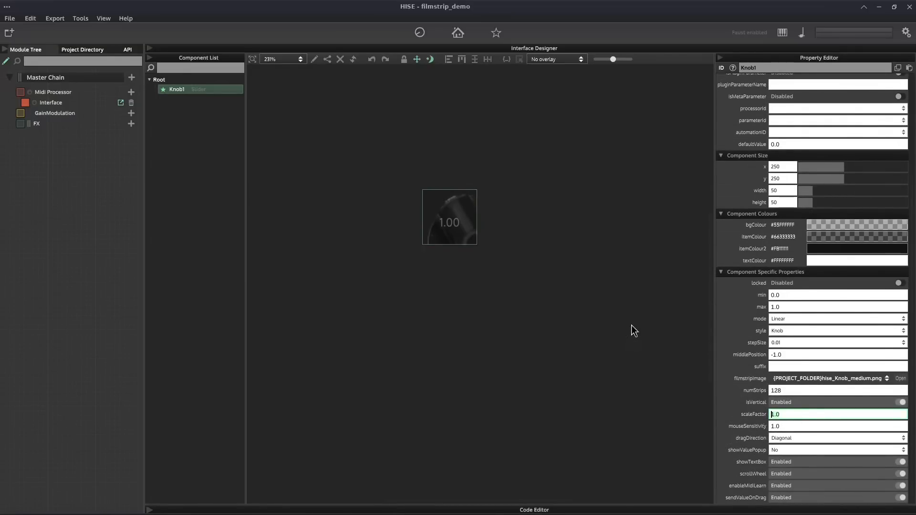
{"action": "type", "text": "0.5"}
{"action": "key", "text": "Return"}
Step: Test turning the scaled-down knob in the interface preview, then close the preview
{"action": "left_click", "coordinate": [458, 33]}
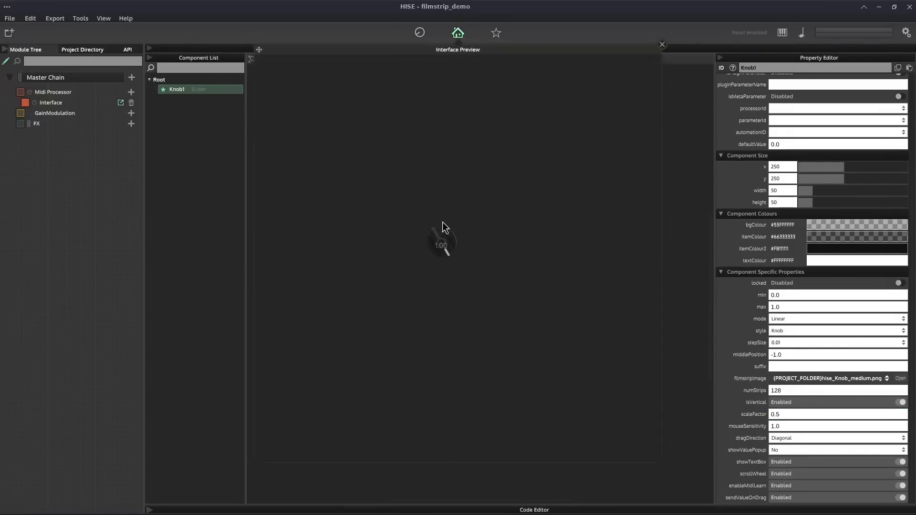
{"action": "left_click_drag", "start_coordinate": [439, 276], "coordinate": [432, 336]}
{"action": "left_click", "coordinate": [662, 44]}
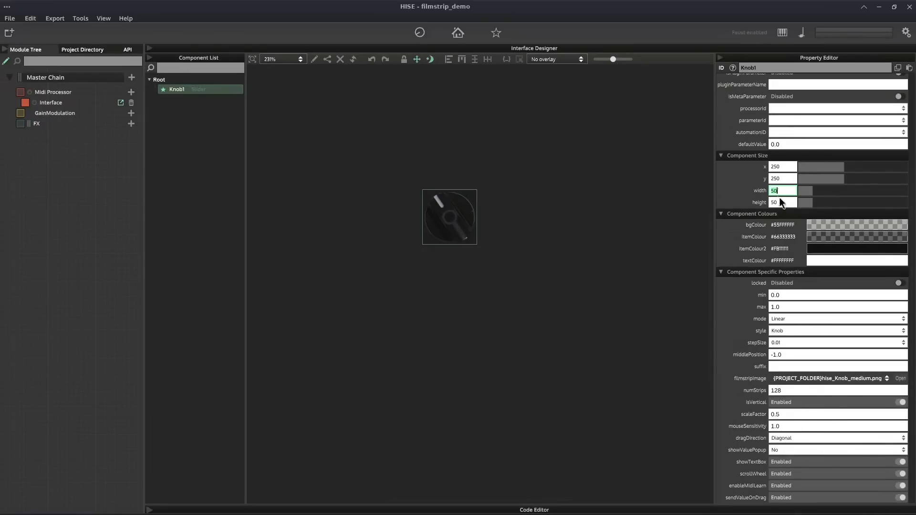
Step: Set the knob's width and height to 100 each and its scaleFactor to 1
{"action": "left_click", "coordinate": [779, 190]}
{"action": "type", "text": "100"}
{"action": "key", "text": "Tab"}
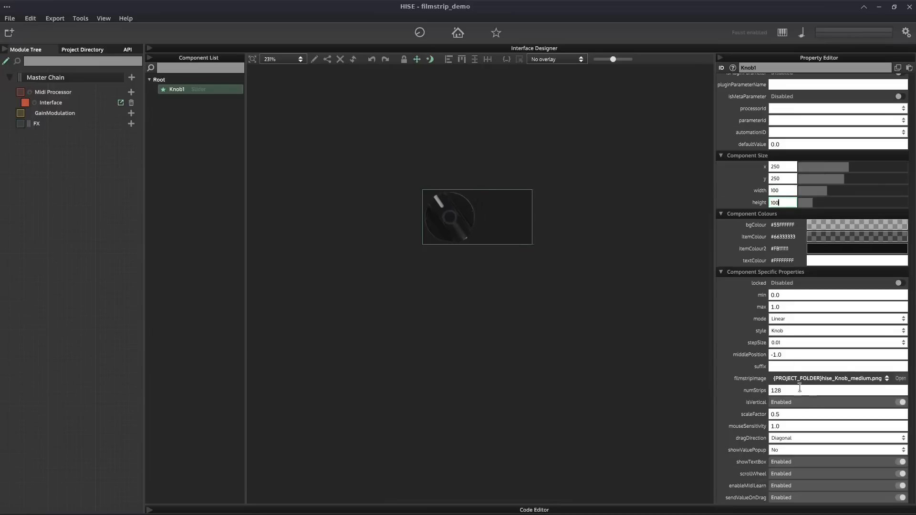
{"action": "left_click", "coordinate": [792, 414]}
{"action": "type", "text": "1"}
{"action": "key", "text": "Return"}
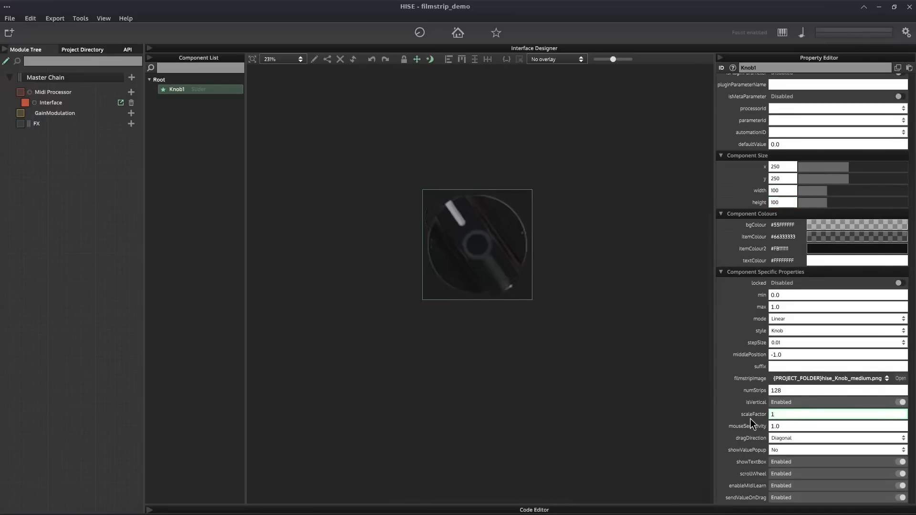
Step: Leave edit mode with the knob deselected and try out the full-size knob on the canvas
{"action": "left_click", "coordinate": [351, 76]}
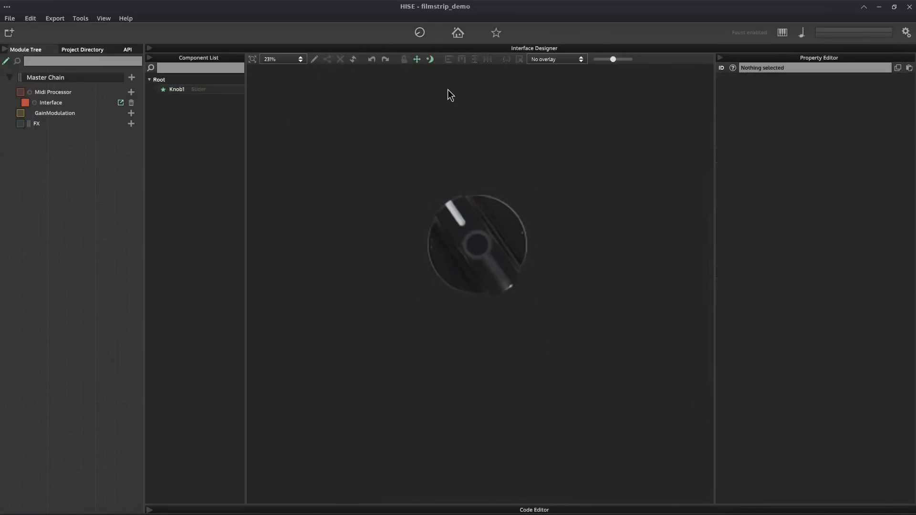
{"action": "scroll", "coordinate": [479, 363], "scroll_direction": "down", "scroll_amount": 5}
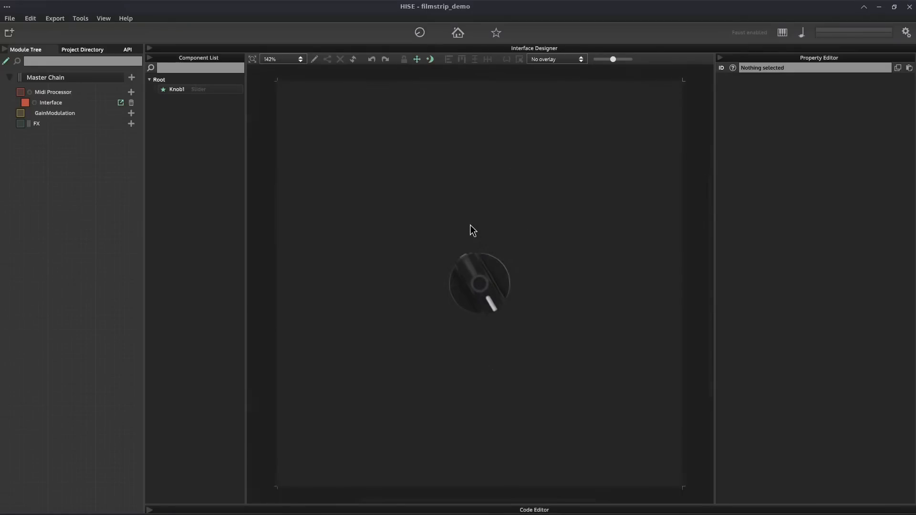